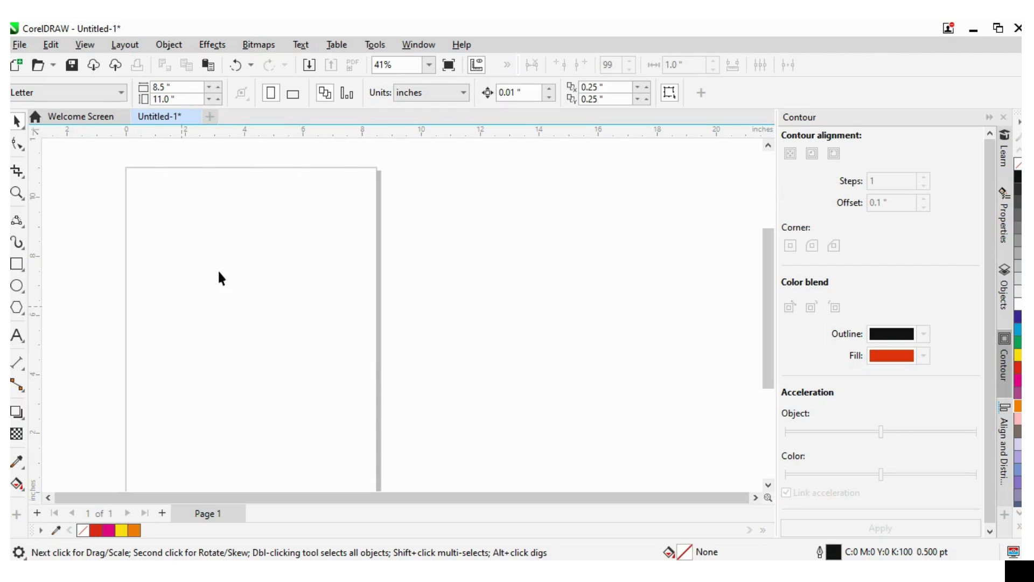
Draw a peaked 3-point curve about 4.57 in wide and 2.64 in high in the upper part of the page.
{"action": "left_click", "coordinate": [22, 224]}
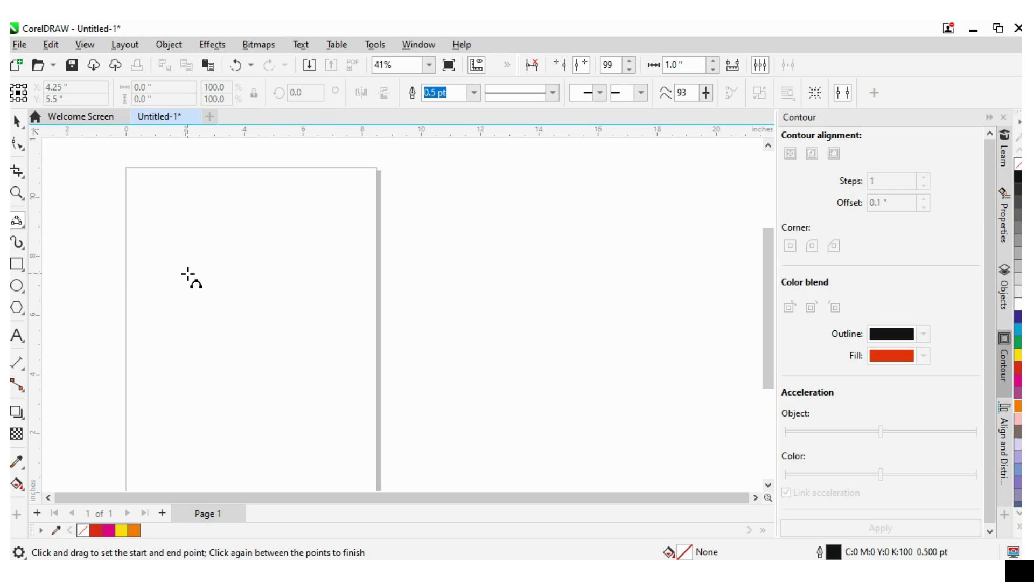
{"action": "left_click_drag", "start_coordinate": [187, 274], "coordinate": [323, 273]}
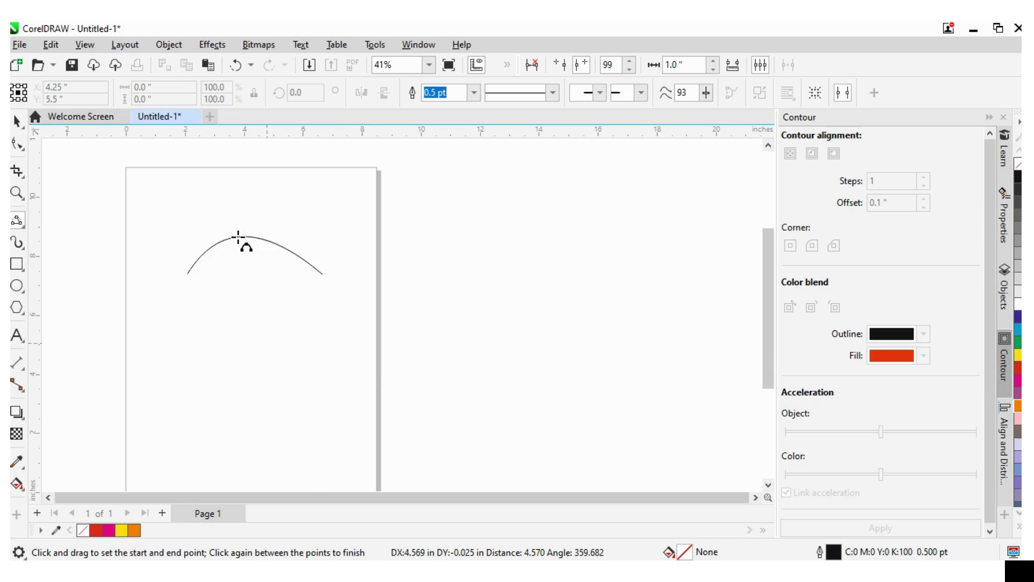
{"action": "left_click", "coordinate": [245, 199]}
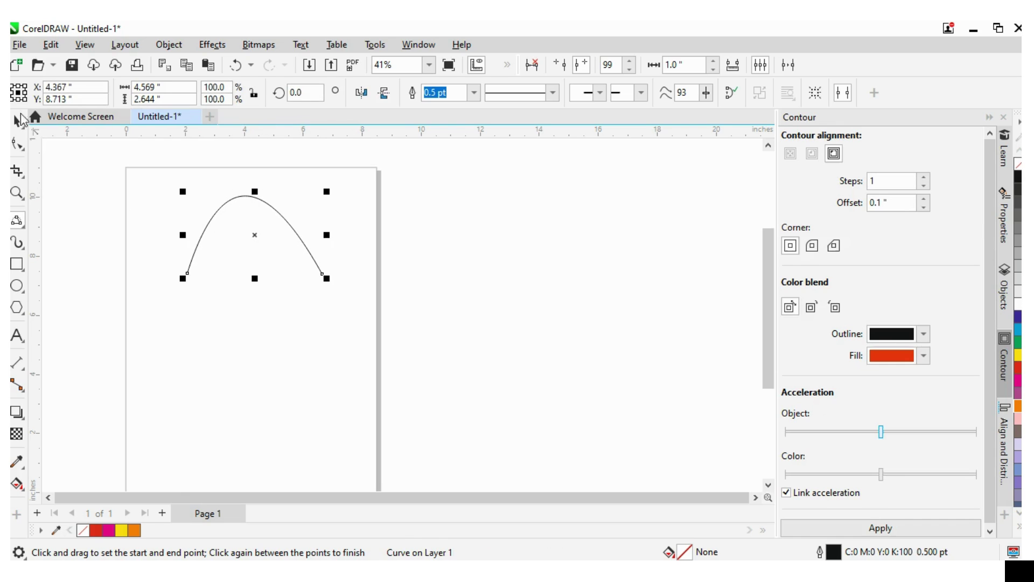
{"action": "left_click", "coordinate": [18, 122]}
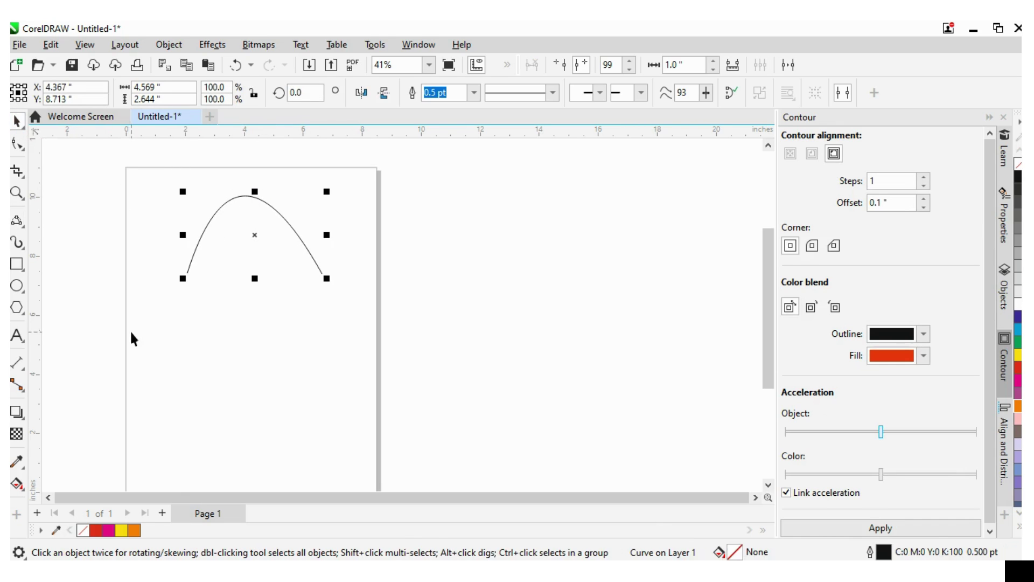
{"action": "left_click", "coordinate": [83, 285]}
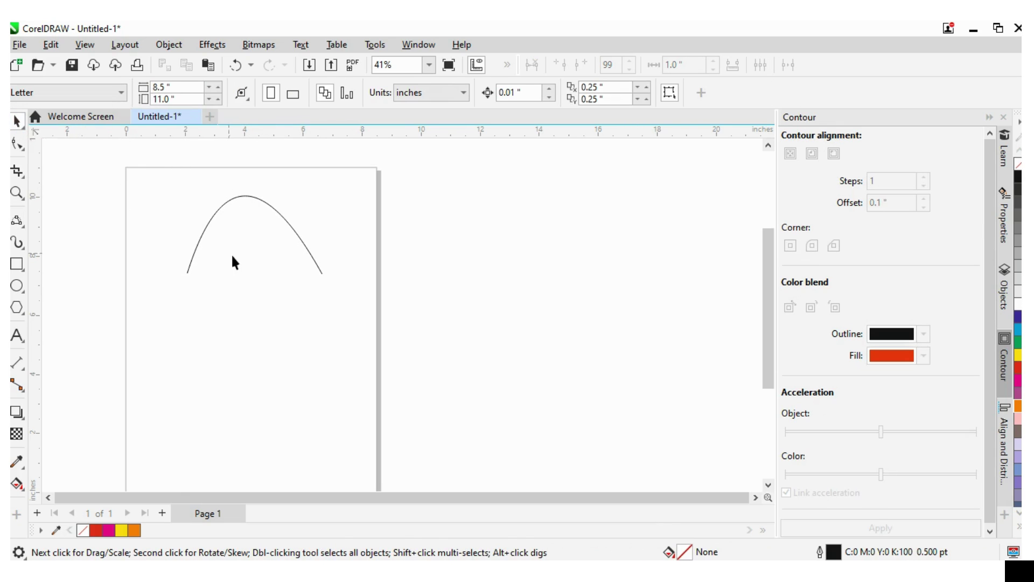
Draw a second, rounder 3-point curve about 4.46 in wide and 2.68 in high just outside the page's right edge.
{"action": "left_click", "coordinate": [17, 222]}
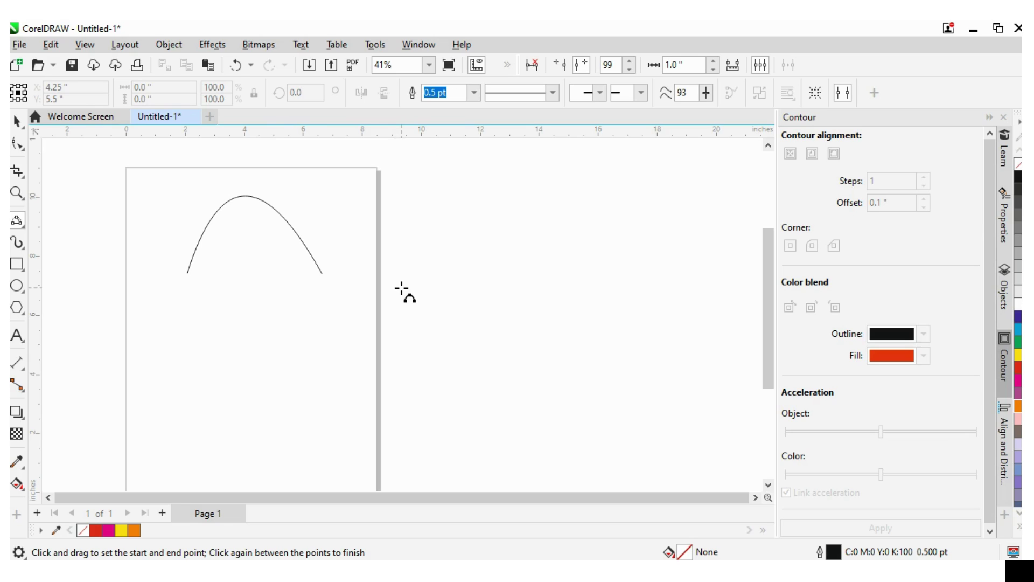
{"action": "left_click_drag", "start_coordinate": [402, 289], "coordinate": [530, 288]}
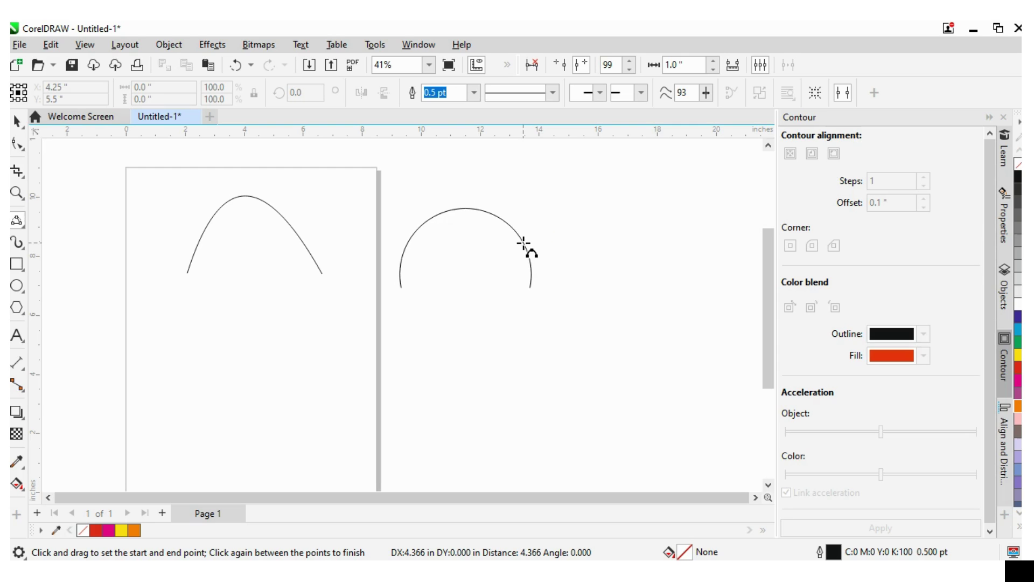
{"action": "left_click", "coordinate": [526, 245]}
{"action": "left_click", "coordinate": [17, 122]}
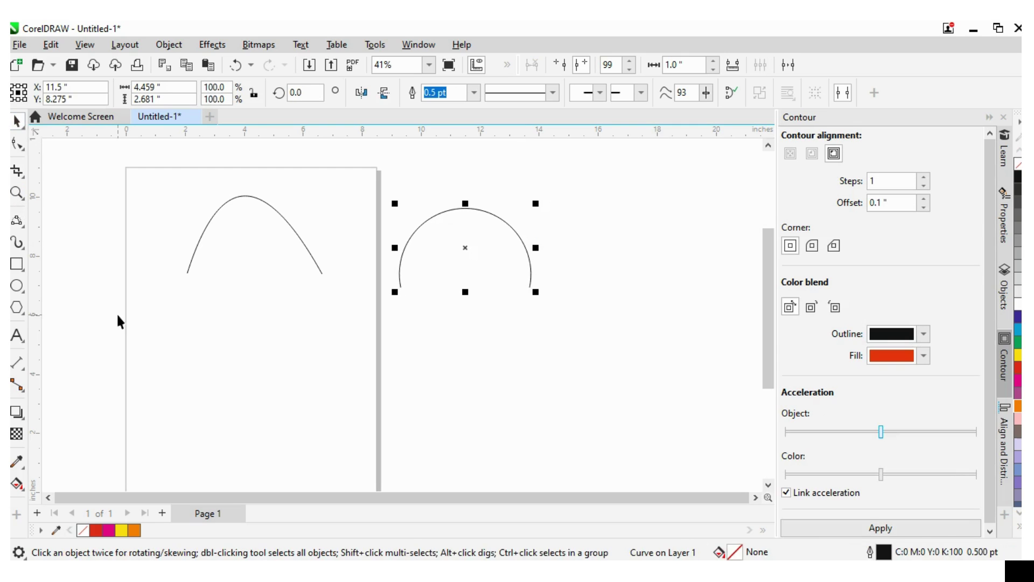
{"action": "left_click", "coordinate": [496, 381]}
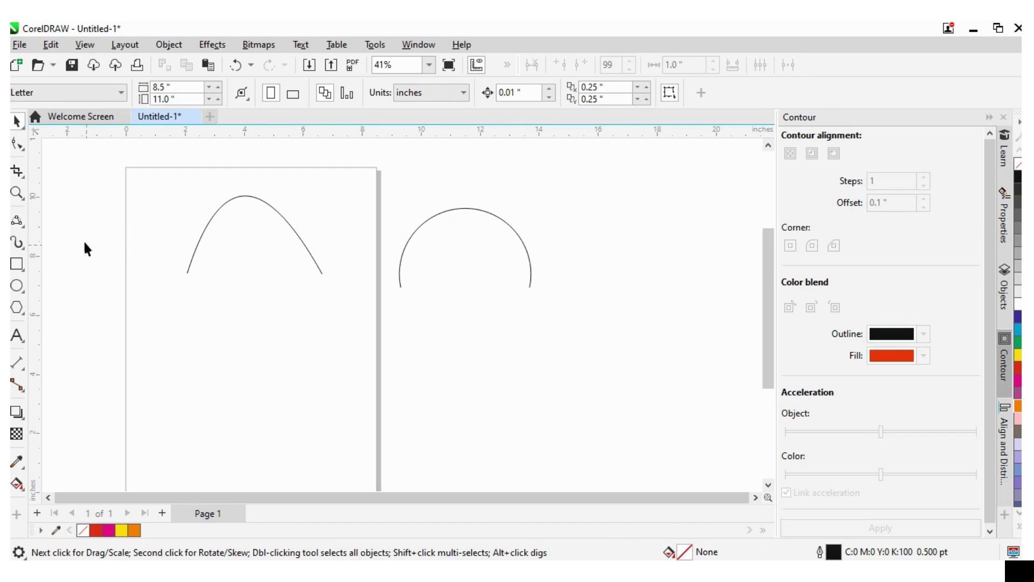
Select both practice curves and delete them.
{"action": "scroll", "coordinate": [103, 299], "scroll_direction": "down", "scroll_amount": 1}
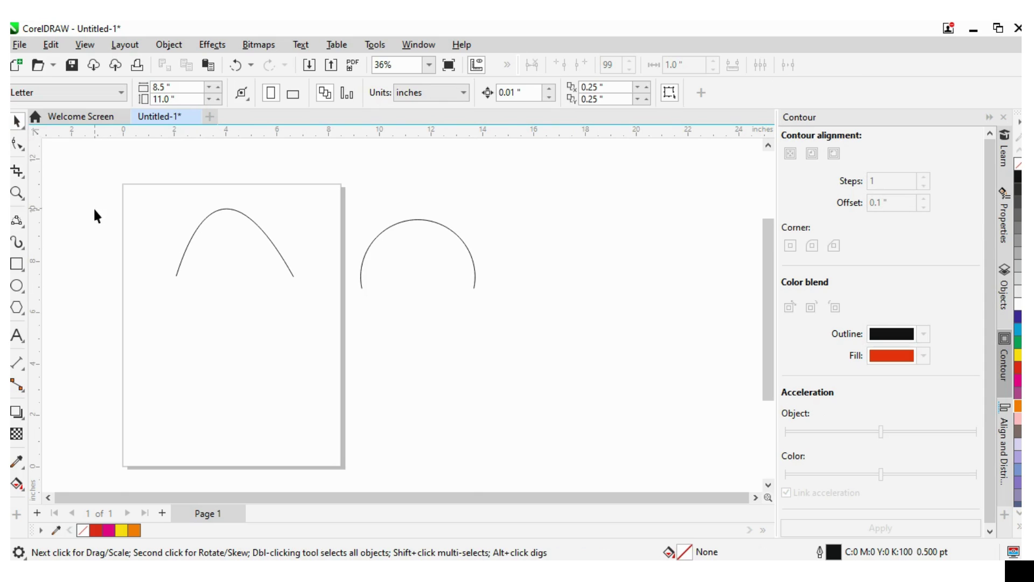
{"action": "left_click_drag", "start_coordinate": [600, 384], "coordinate": [598, 384]}
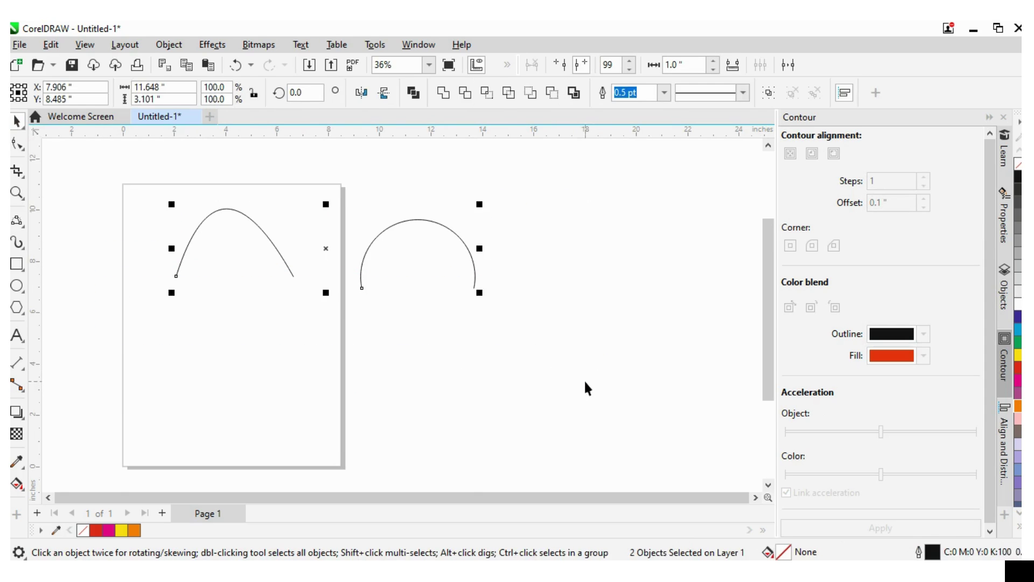
{"action": "key", "text": "Delete"}
Draw a square of about 2.48 in per side on the left half of the page.
{"action": "left_click", "coordinate": [17, 264]}
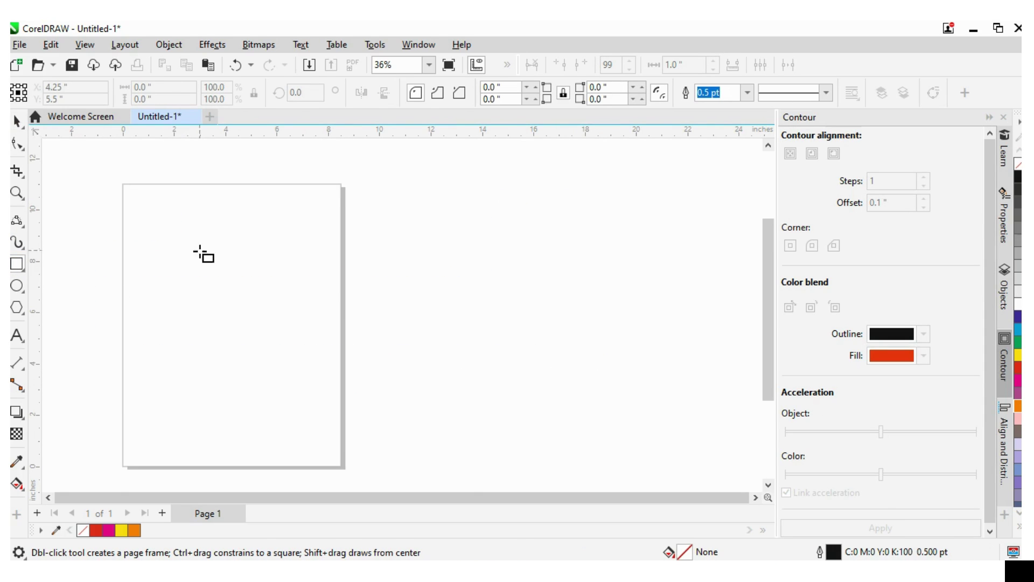
{"action": "mouse_move", "coordinate": [171, 280]}
{"action": "left_mouse_down"}
{"action": "mouse_move", "coordinate": [250, 338]}
{"action": "mouse_move", "coordinate": [226, 321]}
{"action": "left_mouse_up"}
{"action": "left_click", "coordinate": [16, 122]}
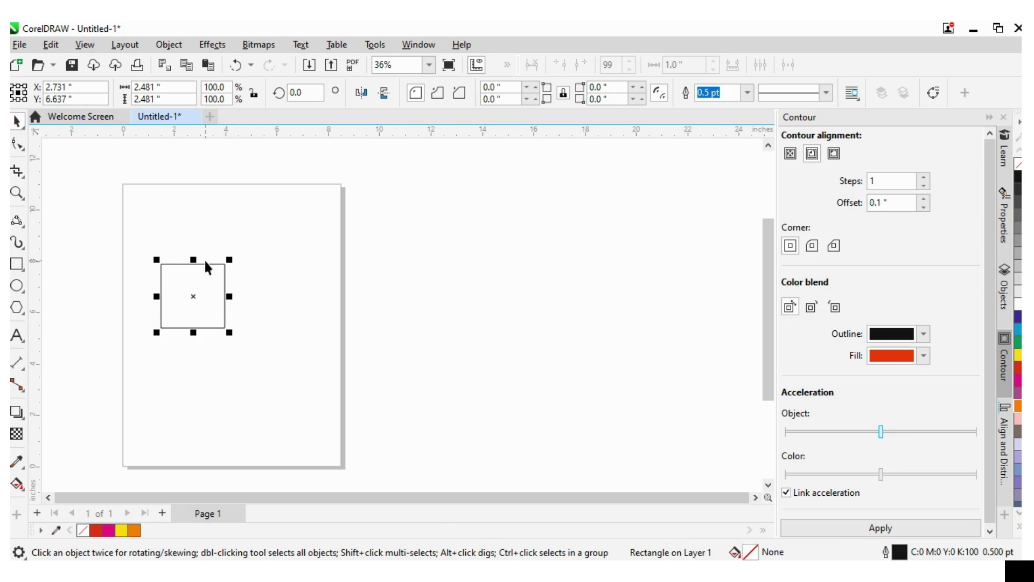
Create a copy of the square rotated to 315° about the same centre, forming an eight-pointed star.
{"action": "left_click", "coordinate": [222, 301]}
{"action": "left_click_drag", "start_coordinate": [237, 259], "coordinate": [247, 291]}
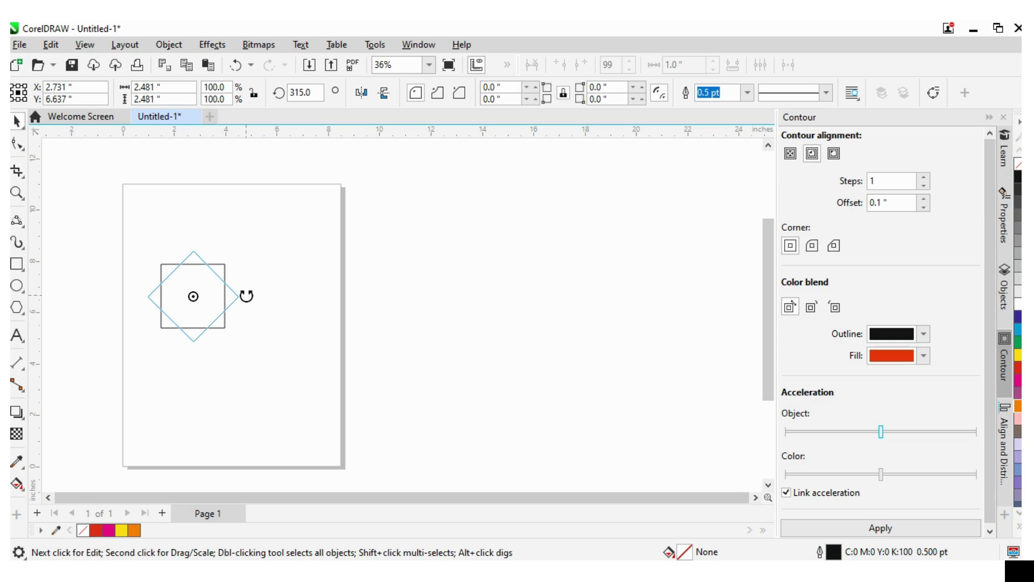
{"action": "left_click_drag", "start_coordinate": [247, 296], "coordinate": [247, 296]}
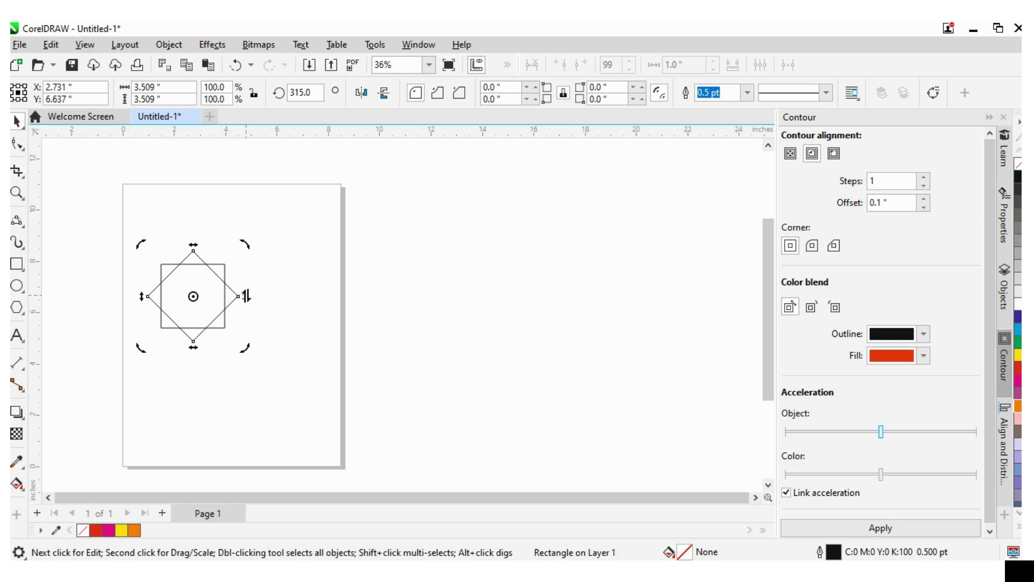
Select both overlapping squares and move them together toward the middle of the page.
{"action": "left_click", "coordinate": [67, 166]}
{"action": "left_click_drag", "start_coordinate": [80, 194], "coordinate": [290, 397]}
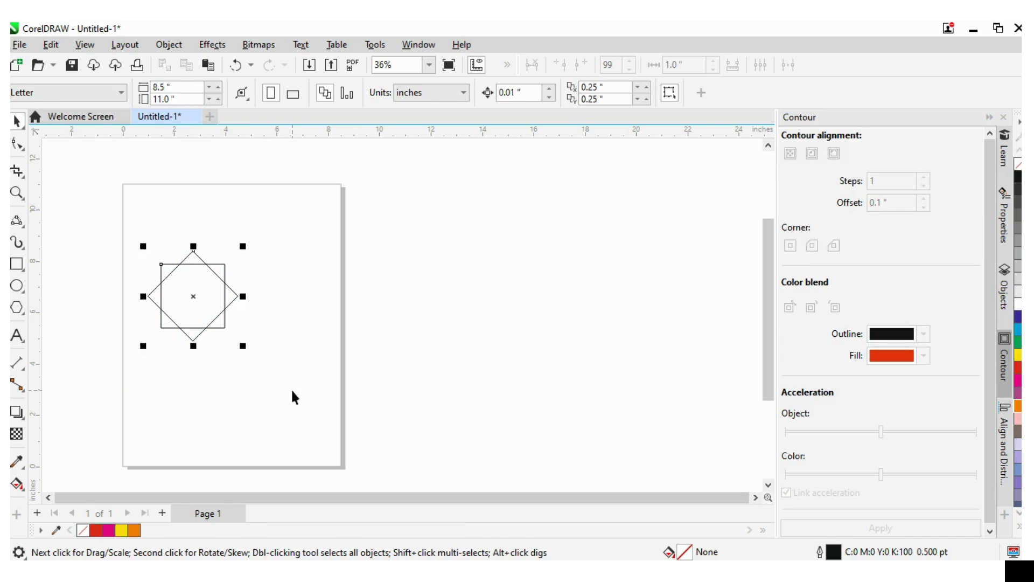
{"action": "left_click_drag", "start_coordinate": [197, 295], "coordinate": [229, 300]}
{"action": "left_click", "coordinate": [474, 330]}
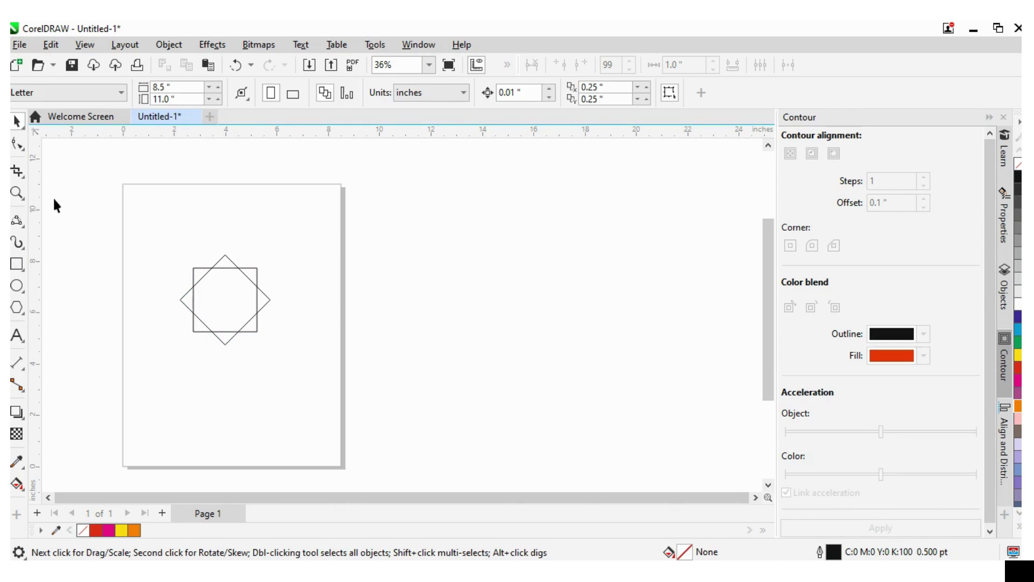
{"action": "left_click", "coordinate": [18, 222]}
{"action": "scroll", "coordinate": [221, 288], "scroll_direction": "up", "scroll_amount": 3}
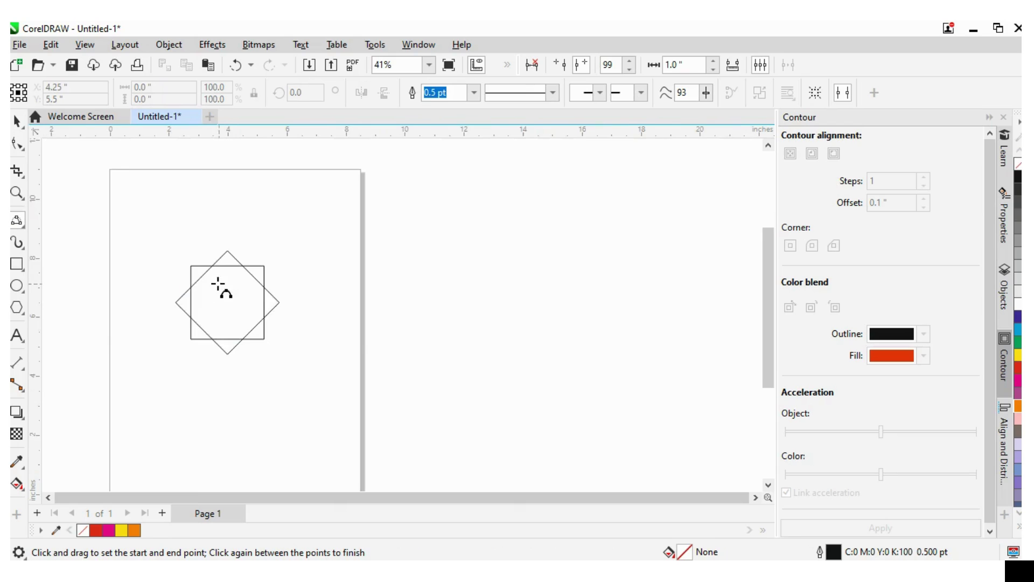
{"action": "left_click_drag", "start_coordinate": [203, 255], "coordinate": [249, 258]}
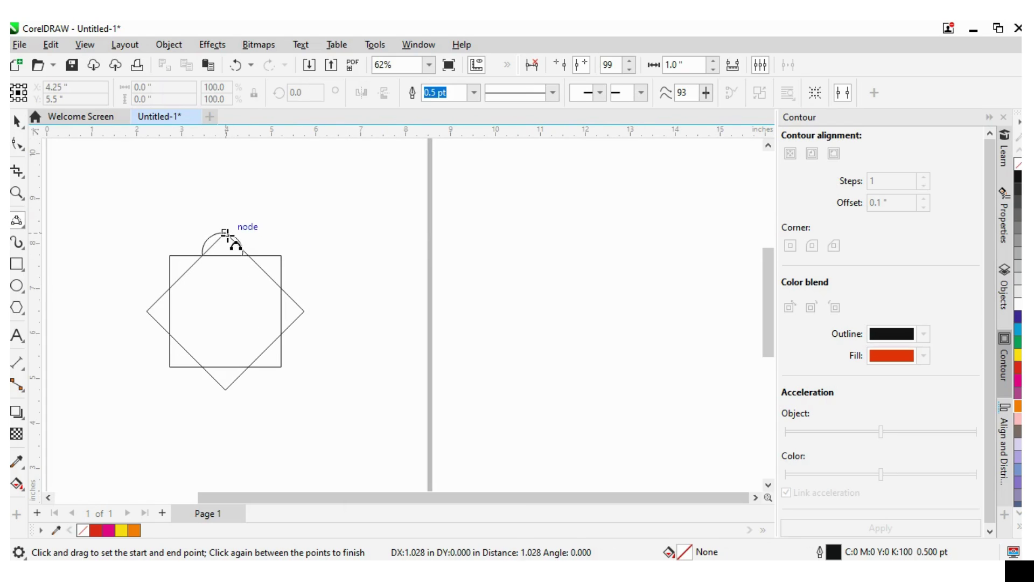
{"action": "left_click", "coordinate": [226, 233]}
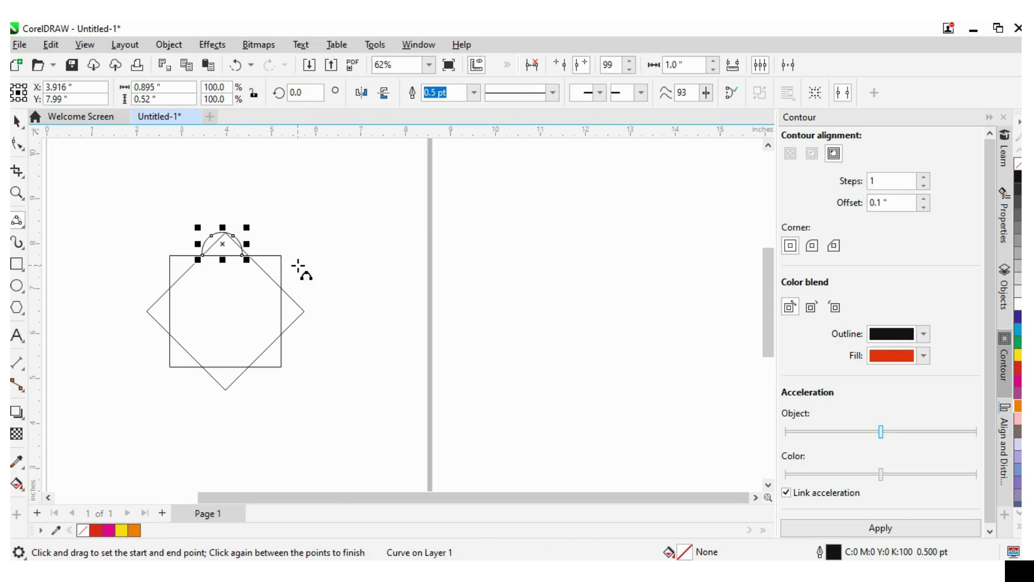
{"action": "key", "text": "Delete"}
Draw three connected 3-point arcs, each spanning about 1.03 in between intersections, around the star's top, upper-right and right points.
{"action": "left_click_drag", "start_coordinate": [203, 255], "coordinate": [250, 256]}
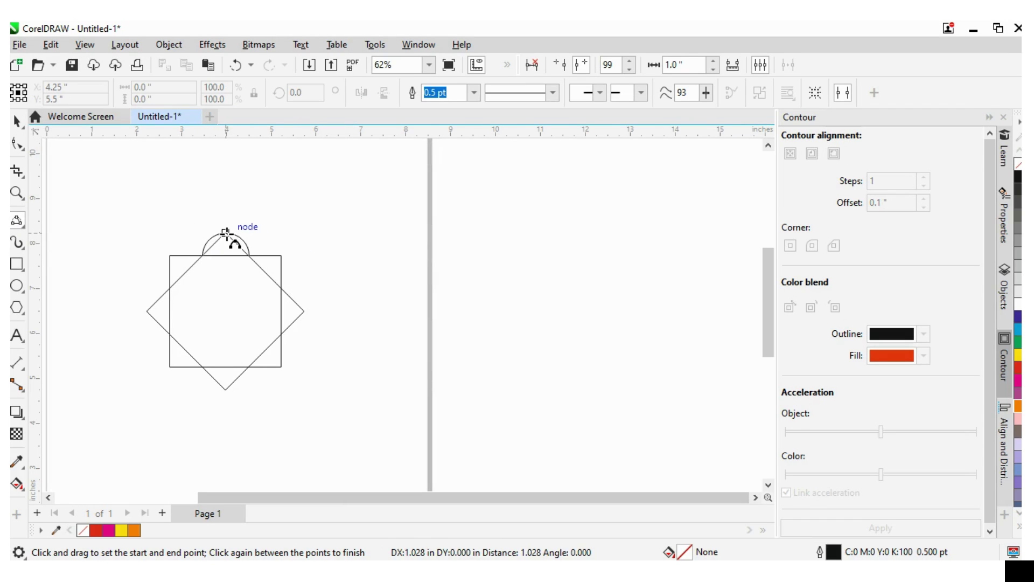
{"action": "left_click", "coordinate": [225, 232]}
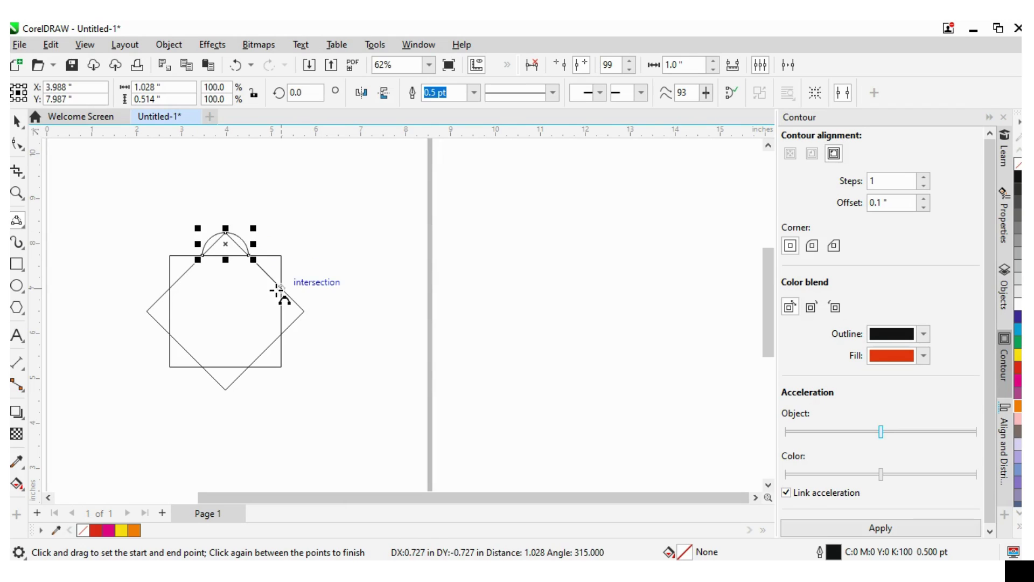
{"action": "left_click", "coordinate": [289, 266]}
{"action": "left_click_drag", "start_coordinate": [283, 289], "coordinate": [282, 335]}
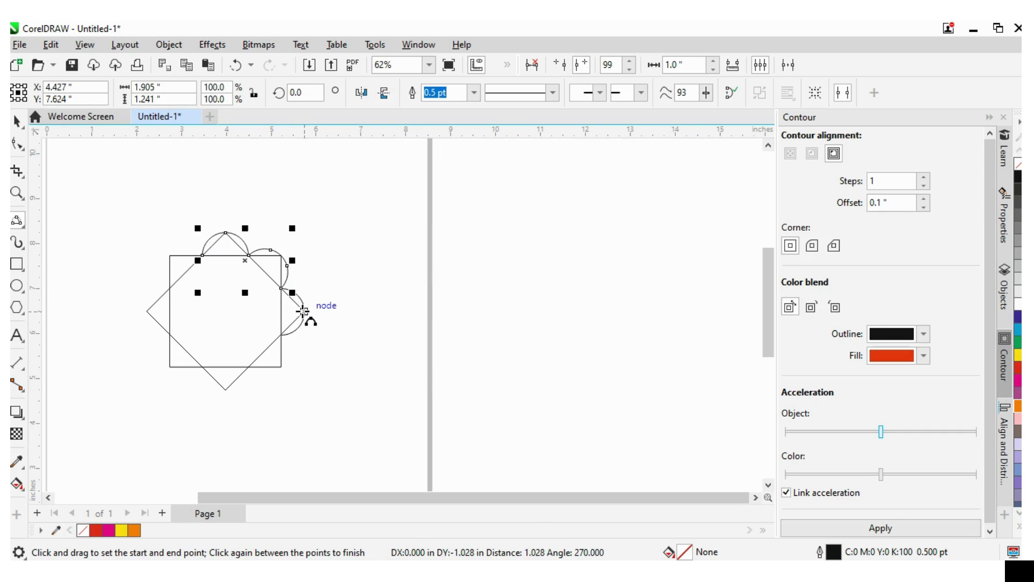
{"action": "left_click", "coordinate": [304, 311]}
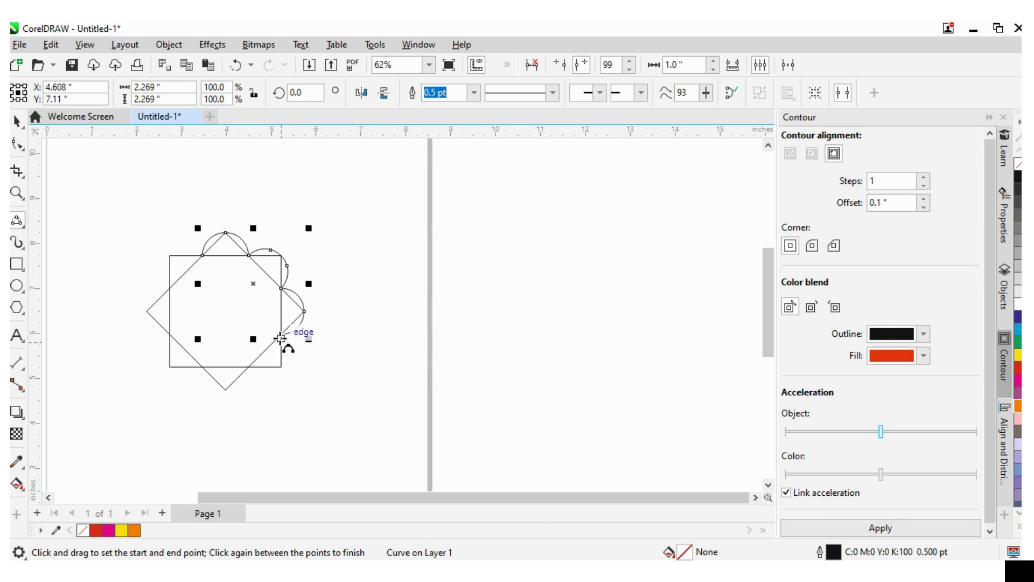
Continue the outline with connected 3-point arcs of about 1.03 in span around the star's lower-right, bottom and lower-left points.
{"action": "left_click_drag", "start_coordinate": [282, 334], "coordinate": [251, 367]}
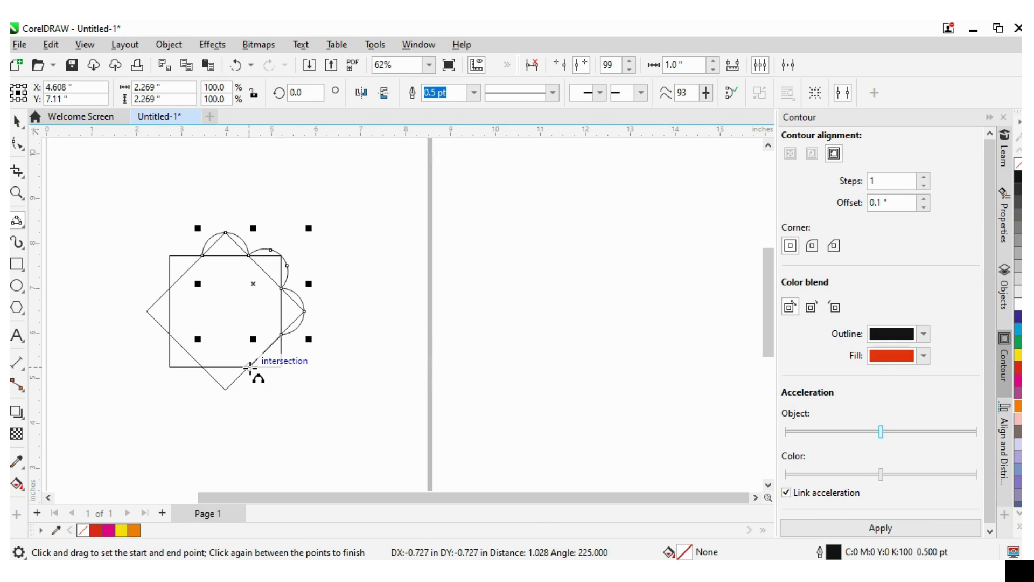
{"action": "left_click", "coordinate": [283, 368]}
{"action": "left_click_drag", "start_coordinate": [250, 368], "coordinate": [203, 369]}
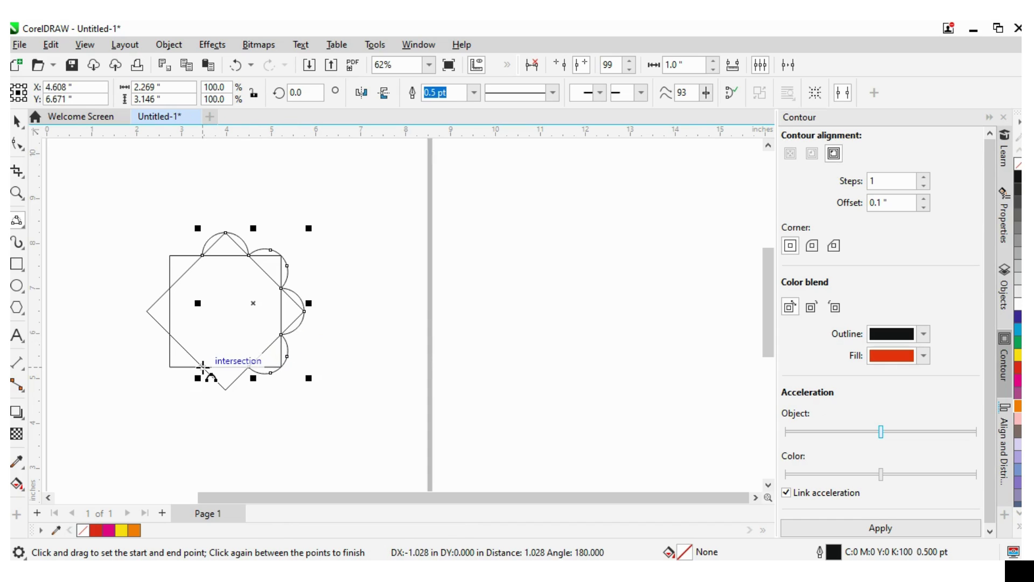
{"action": "left_click", "coordinate": [226, 388]}
{"action": "left_click_drag", "start_coordinate": [204, 368], "coordinate": [170, 288]}
{"action": "left_click", "coordinate": [164, 358]}
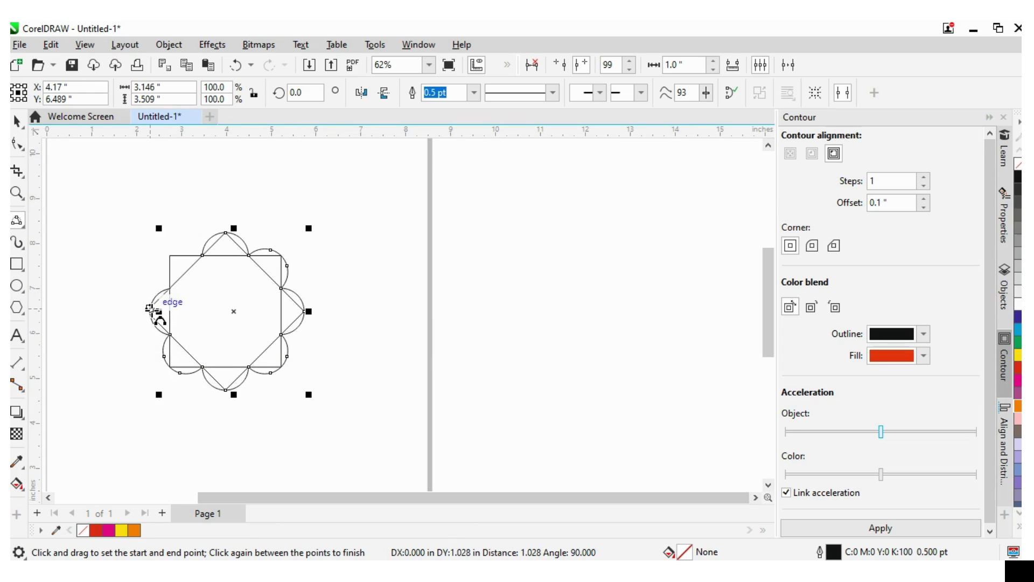
Close the flower outline with 3-point arcs of about 1.03 in span around the star's left and upper-left points.
{"action": "left_click", "coordinate": [146, 311]}
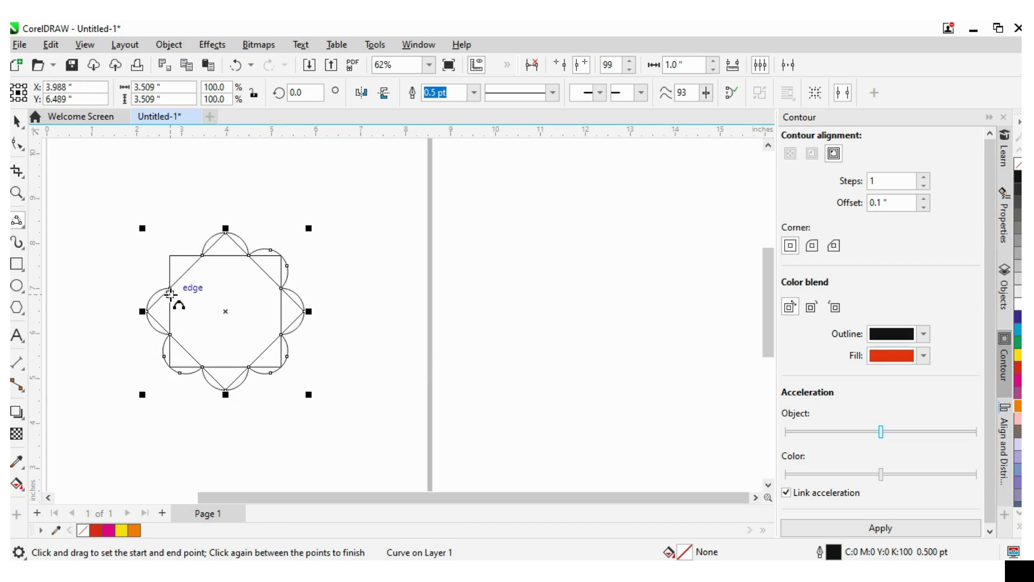
{"action": "left_click_drag", "start_coordinate": [170, 290], "coordinate": [203, 256]}
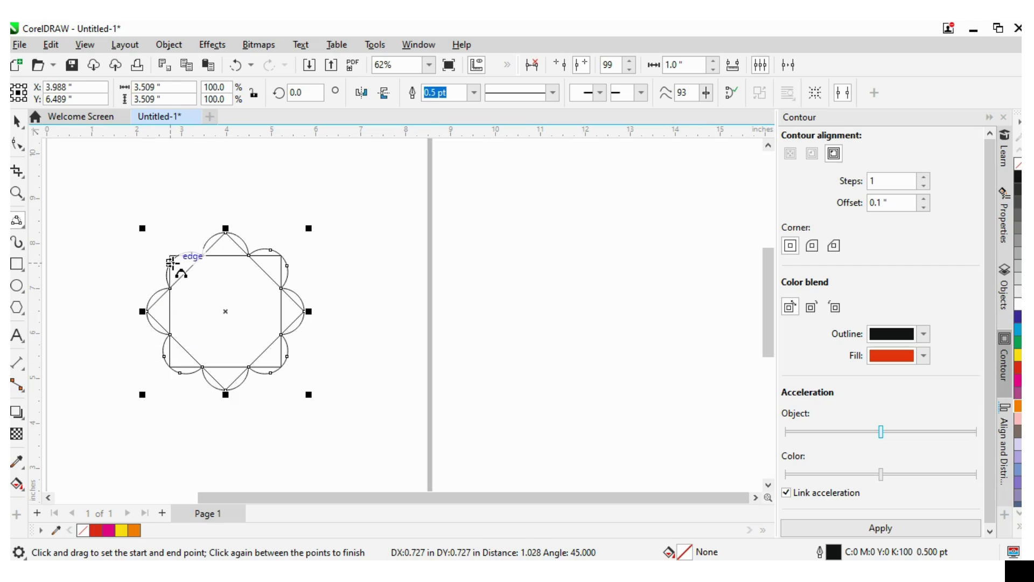
{"action": "left_click", "coordinate": [170, 257]}
{"action": "left_click", "coordinate": [17, 122]}
{"action": "left_click", "coordinate": [511, 260]}
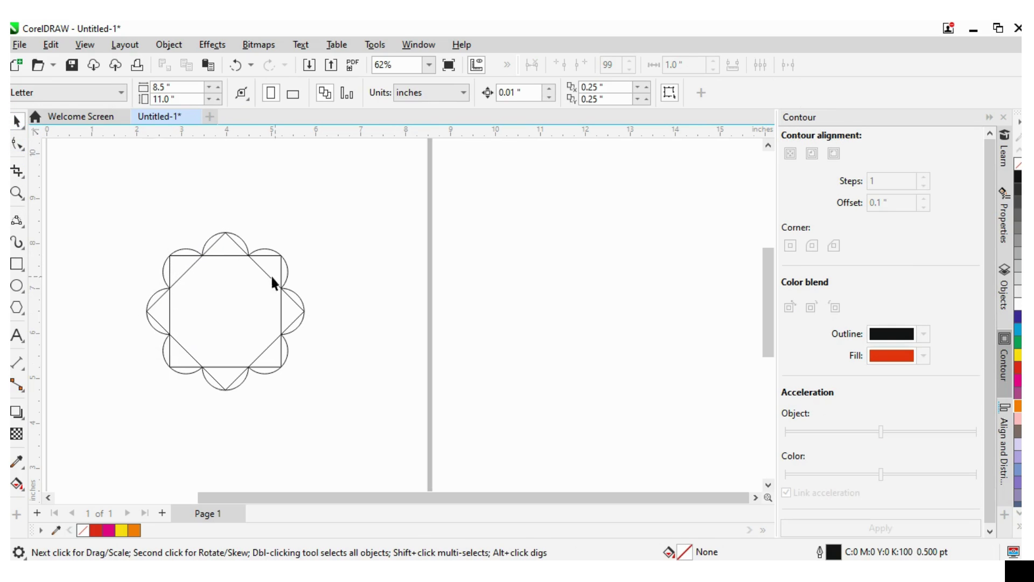
Copy the eight-petal outline to the right of the page and add three successively smaller concentric copies inside it.
{"action": "left_click", "coordinate": [291, 297]}
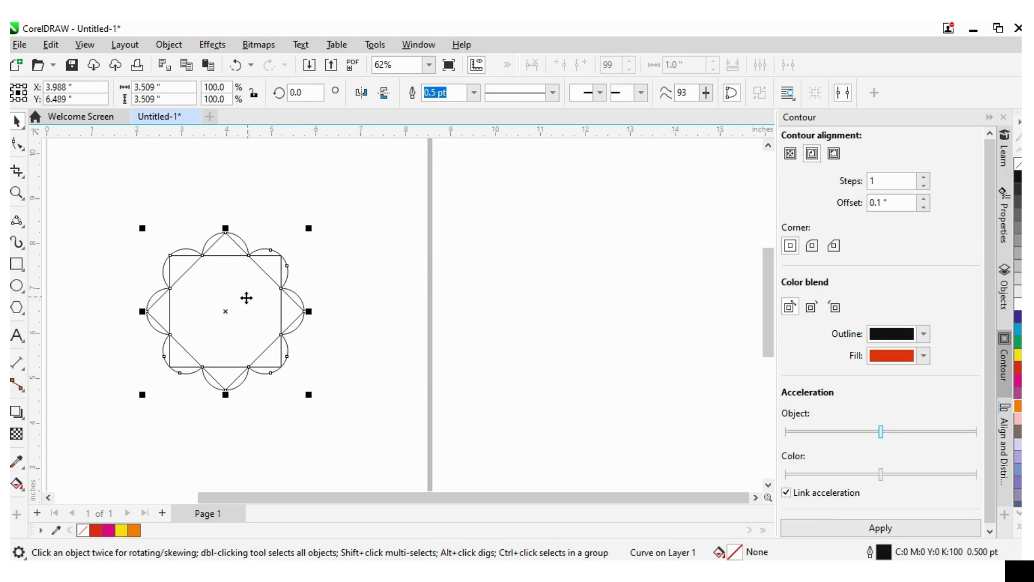
{"action": "left_click_drag", "start_coordinate": [224, 310], "coordinate": [548, 268]}
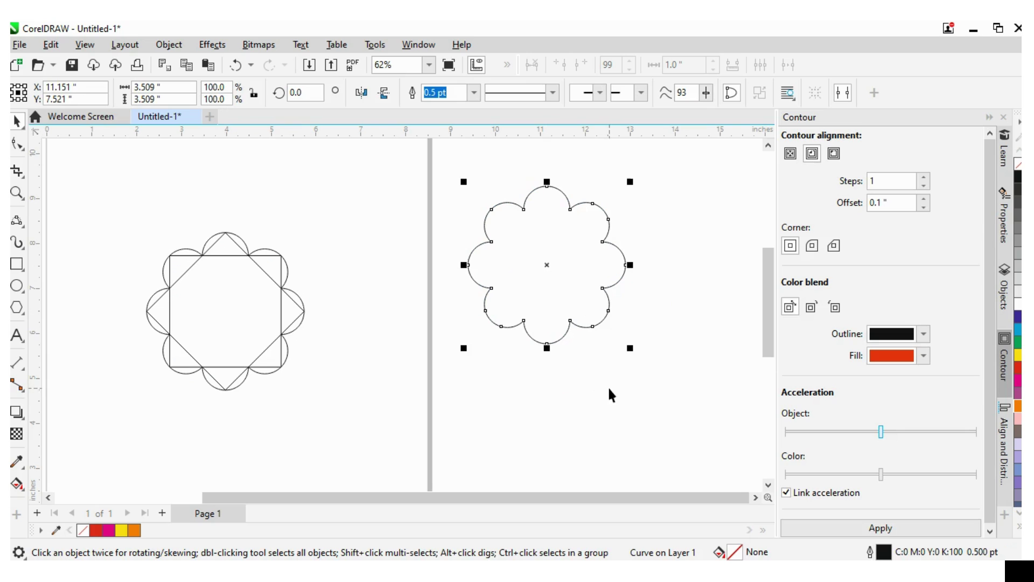
{"action": "left_click_drag", "start_coordinate": [630, 348], "coordinate": [562, 294]}
{"action": "left_click", "coordinate": [597, 416]}
Fill all four nested flower outlines beside the page with red (C0 M100 Y100 K0).
{"action": "left_click_drag", "start_coordinate": [452, 161], "coordinate": [711, 380]}
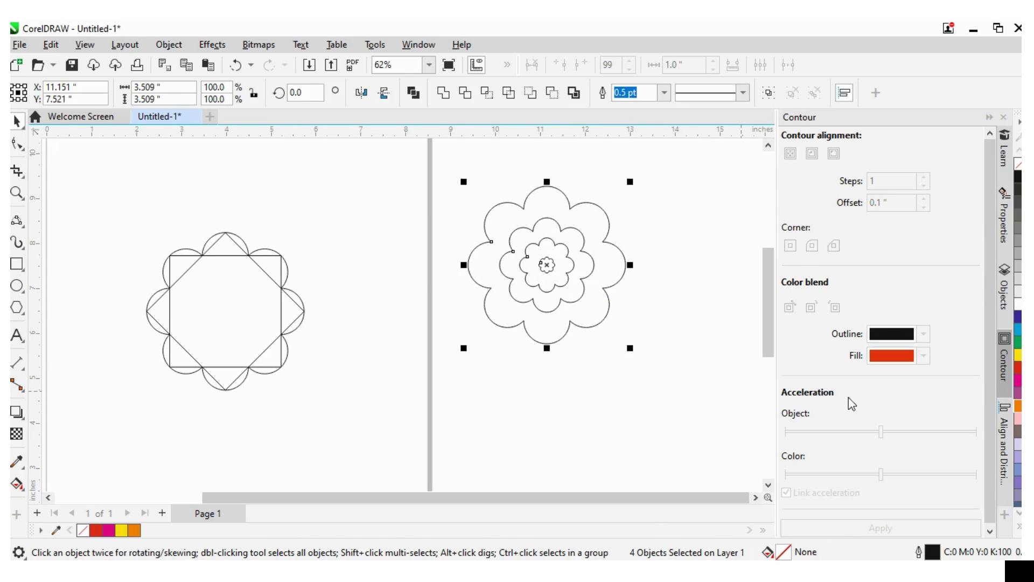
{"action": "left_click", "coordinate": [1016, 370]}
{"action": "left_click", "coordinate": [447, 265]}
Select the four red nested flower shapes and group them.
{"action": "left_click_drag", "start_coordinate": [456, 152], "coordinate": [690, 381]}
{"action": "right_click", "coordinate": [549, 278]}
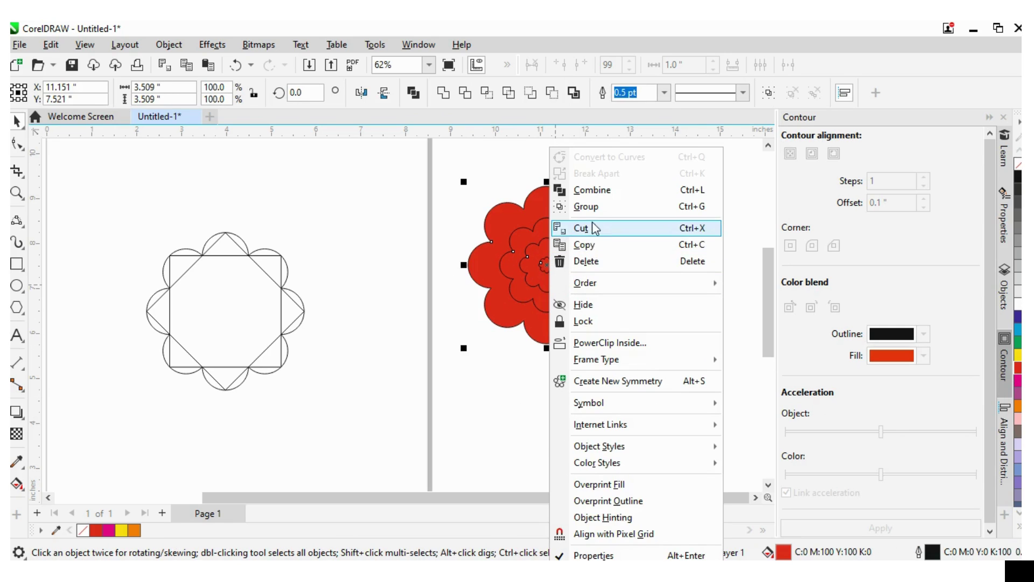
{"action": "left_click", "coordinate": [566, 207]}
Add a concentric copy of the flower group at 81.8%, rotate it 11.07° and fill it magenta (C0 M100 Y0 K0).
{"action": "left_click_drag", "start_coordinate": [632, 349], "coordinate": [594, 319]}
{"action": "left_click_drag", "start_coordinate": [583, 310], "coordinate": [619, 342]}
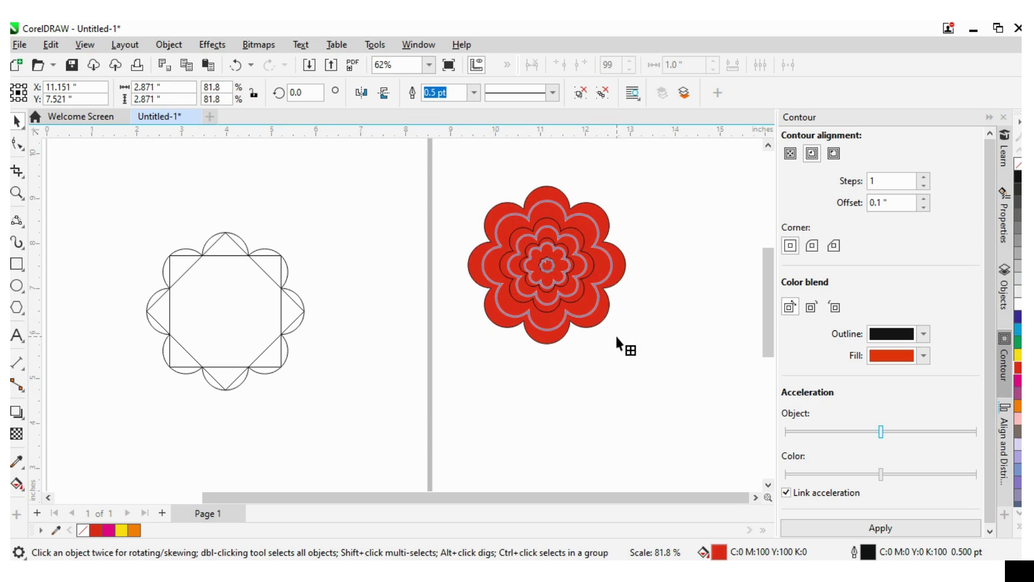
{"action": "left_click", "coordinate": [591, 284]}
{"action": "left_click_drag", "start_coordinate": [617, 196], "coordinate": [603, 183]}
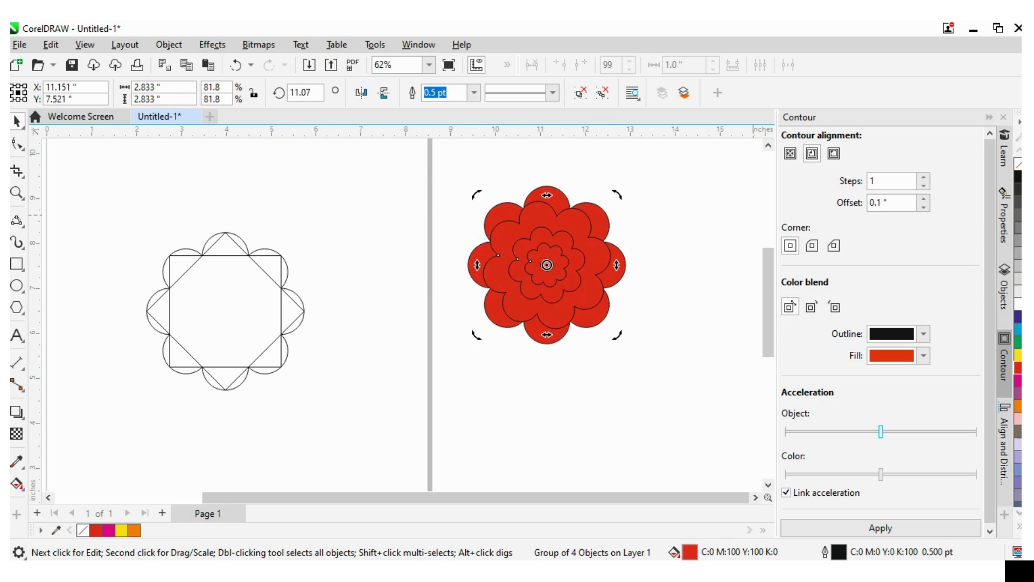
{"action": "left_click", "coordinate": [1019, 380]}
Add a concentric copy of the magenta group inside it at about 1.888 in and fill it orange (C0 M60 Y100 K0).
{"action": "left_click", "coordinate": [646, 312]}
{"action": "left_click", "coordinate": [580, 281]}
{"action": "mouse_move", "coordinate": [616, 333]}
{"action": "left_mouse_down"}
{"action": "mouse_move", "coordinate": [599, 316]}
{"action": "mouse_move", "coordinate": [616, 322]}
{"action": "left_mouse_up"}
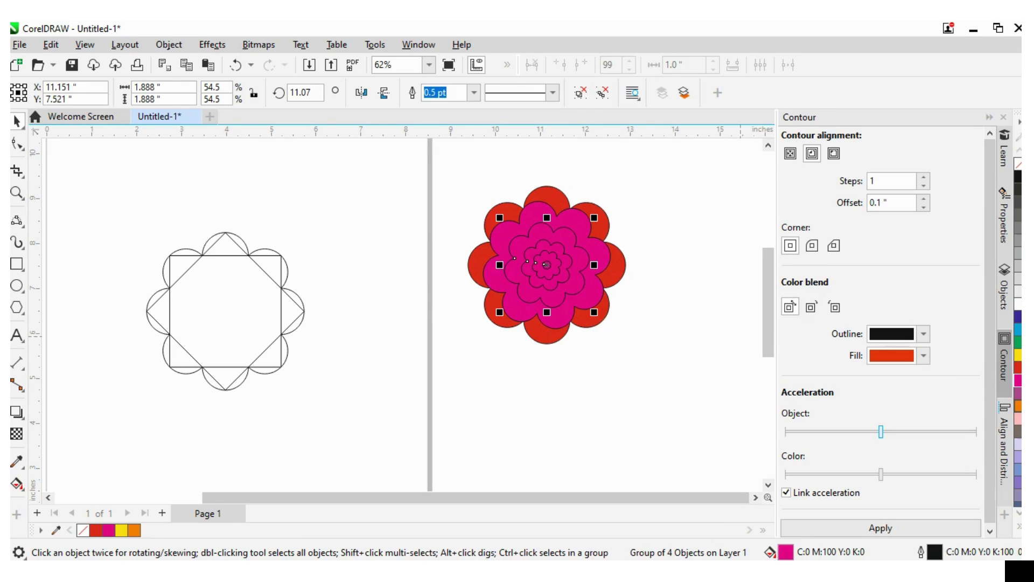
{"action": "left_click", "coordinate": [1019, 406]}
Add a smaller concentric copy at the flower's centre, fill it yellow (C0 M0 Y100 K0) and size it to about 0.856 in.
{"action": "left_click_drag", "start_coordinate": [595, 313], "coordinate": [577, 302]}
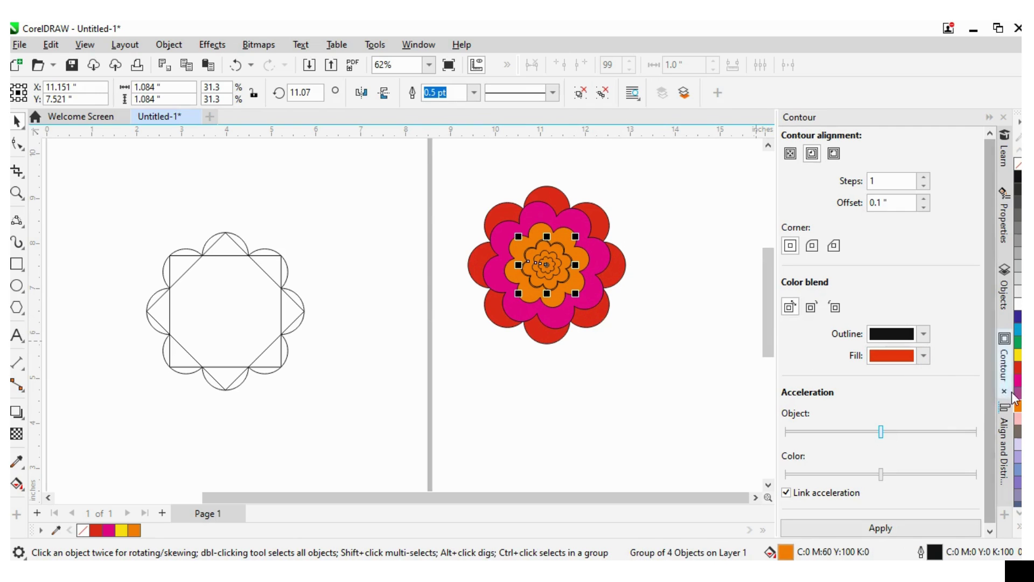
{"action": "left_click", "coordinate": [1018, 355]}
{"action": "left_click_drag", "start_coordinate": [576, 293], "coordinate": [571, 291]}
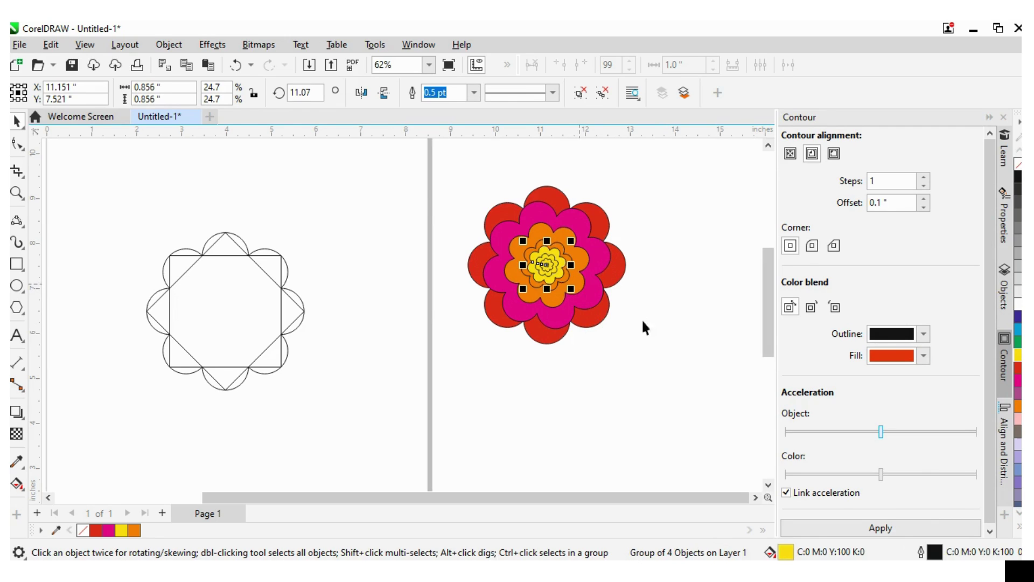
{"action": "left_click", "coordinate": [659, 451]}
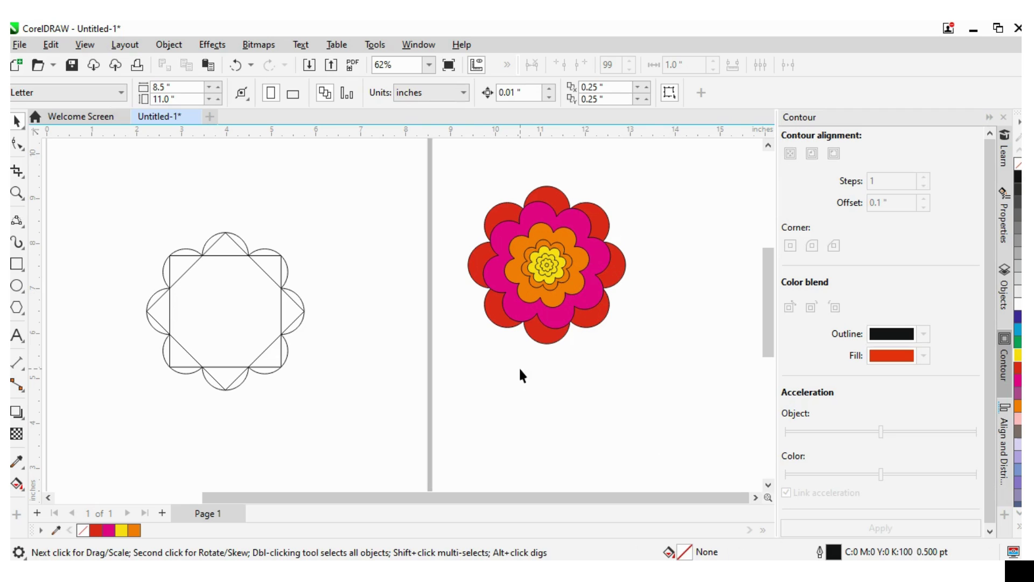
Select the complete multicoloured flower and place two copies, one below it and one to its right.
{"action": "left_click_drag", "start_coordinate": [462, 180], "coordinate": [695, 400]}
{"action": "left_click_drag", "start_coordinate": [536, 295], "coordinate": [619, 410]}
{"action": "right_click", "coordinate": [708, 279]}
{"action": "left_click", "coordinate": [393, 399]}
{"action": "scroll", "coordinate": [402, 386], "scroll_direction": "down", "scroll_amount": 1}
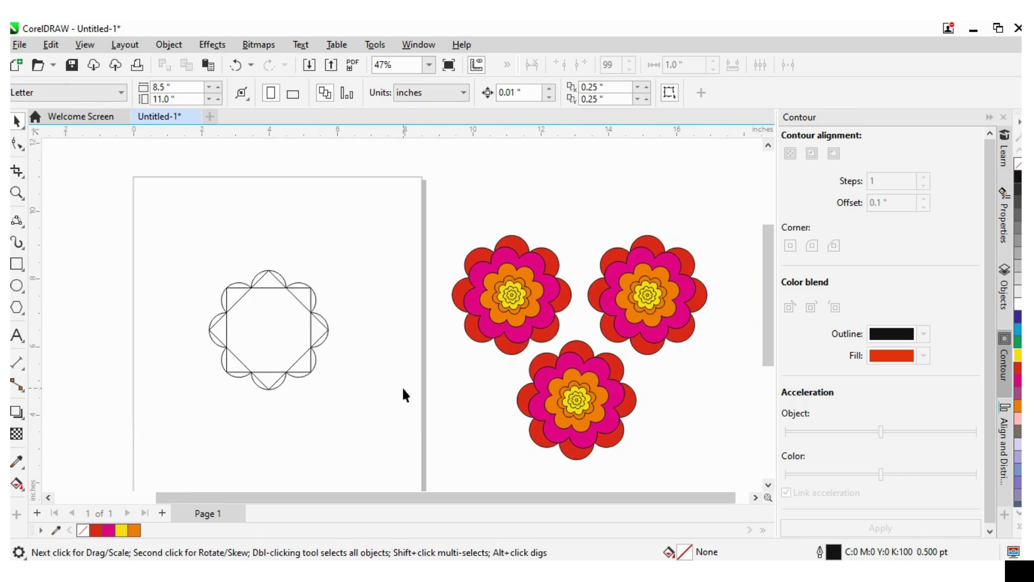